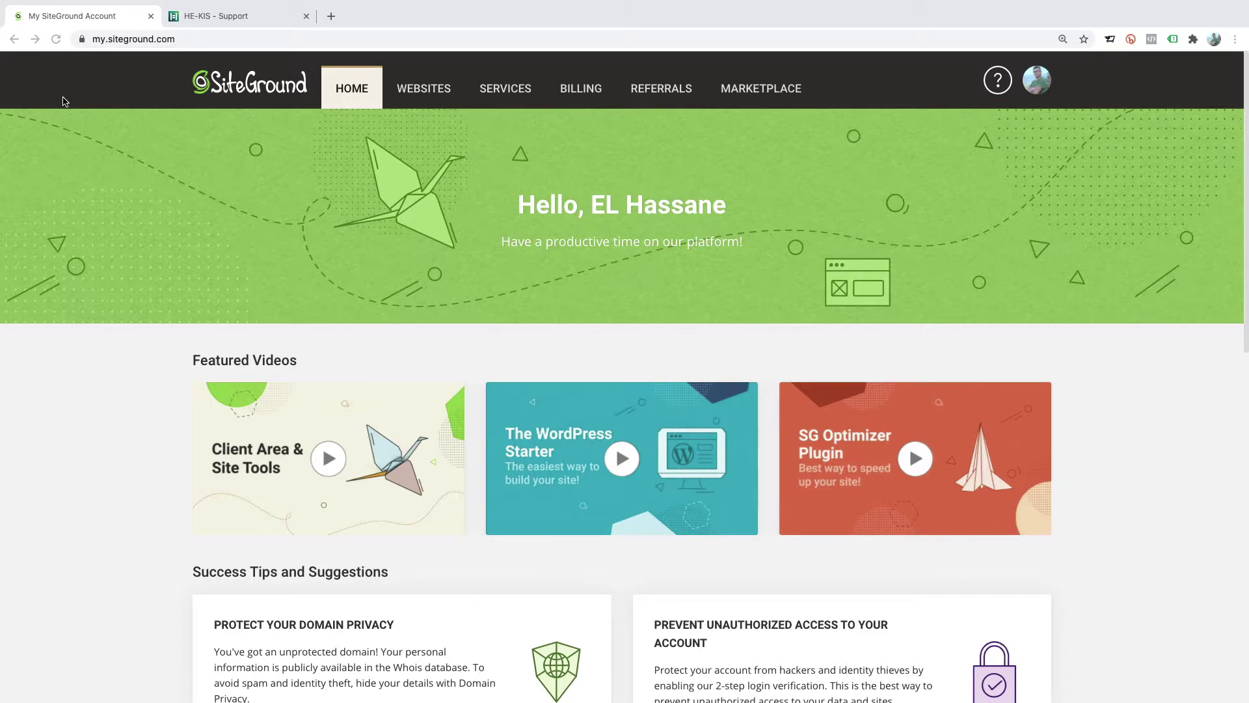
View the Websites tab, then return to My Websites listing eltadrart.com and best-dropshipping-tutorial.com
left_click(433, 96)
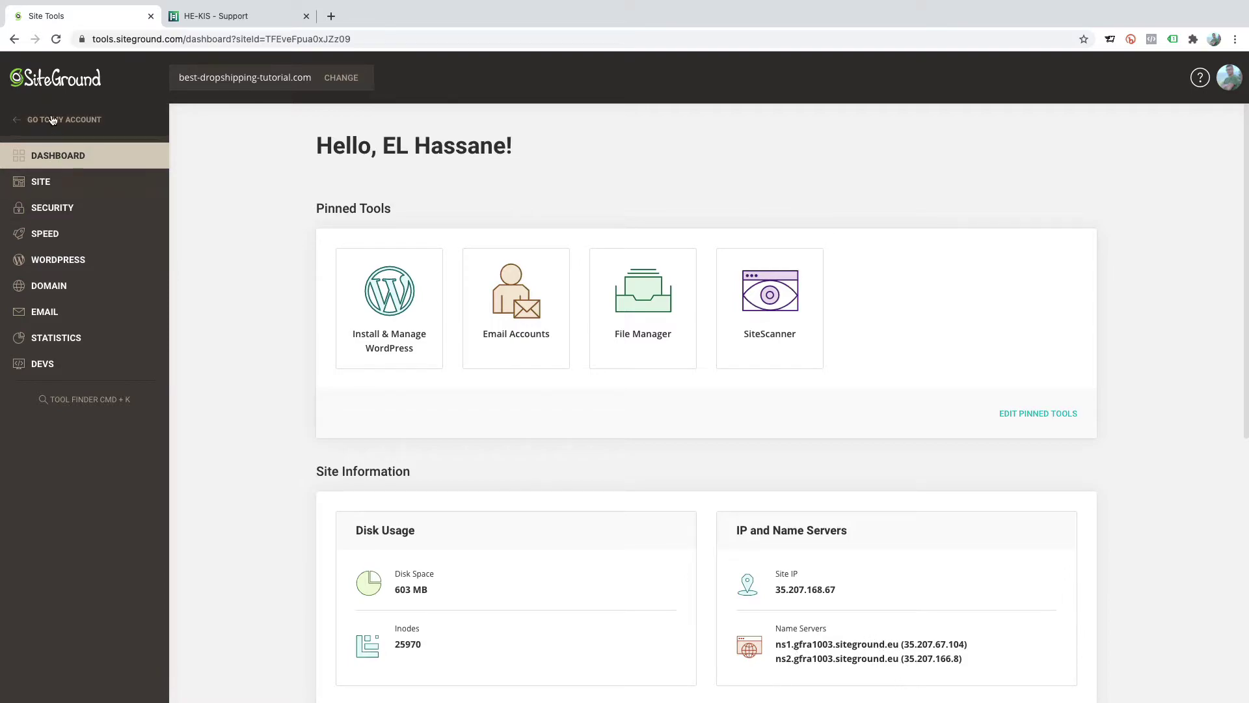
left_click(15, 40)
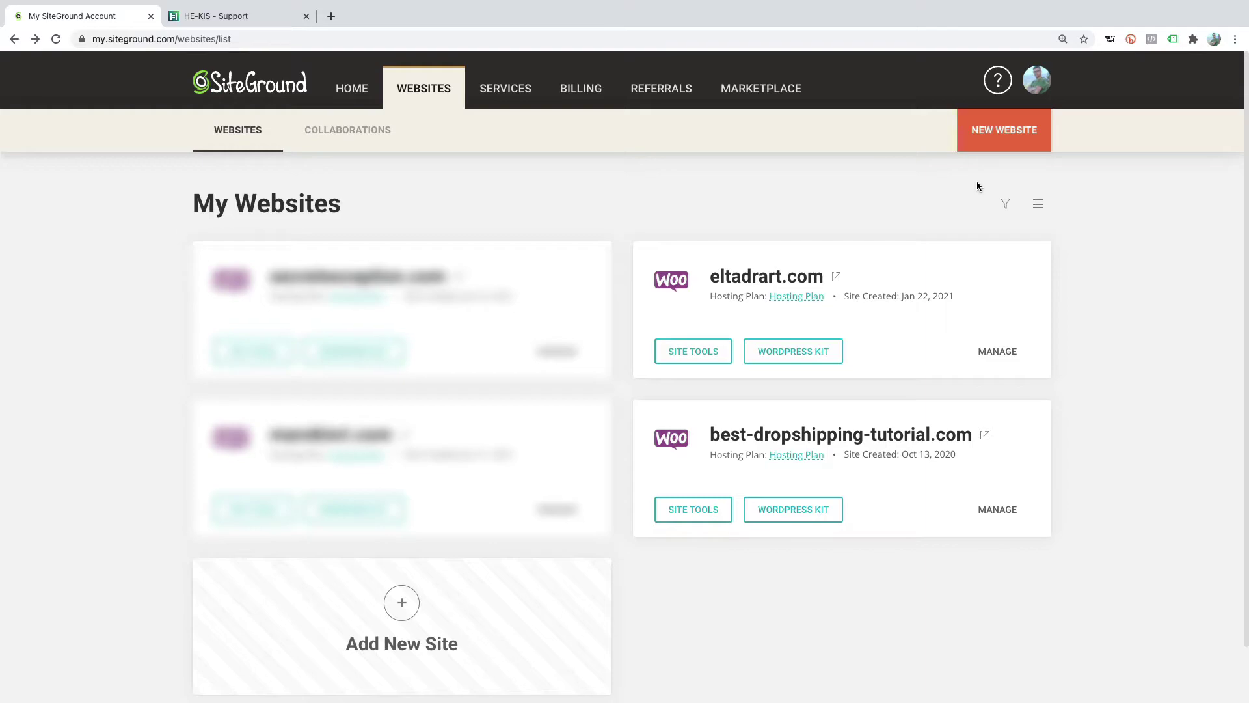
Start a new website using the existing domain coffiato.com
left_click(1003, 132)
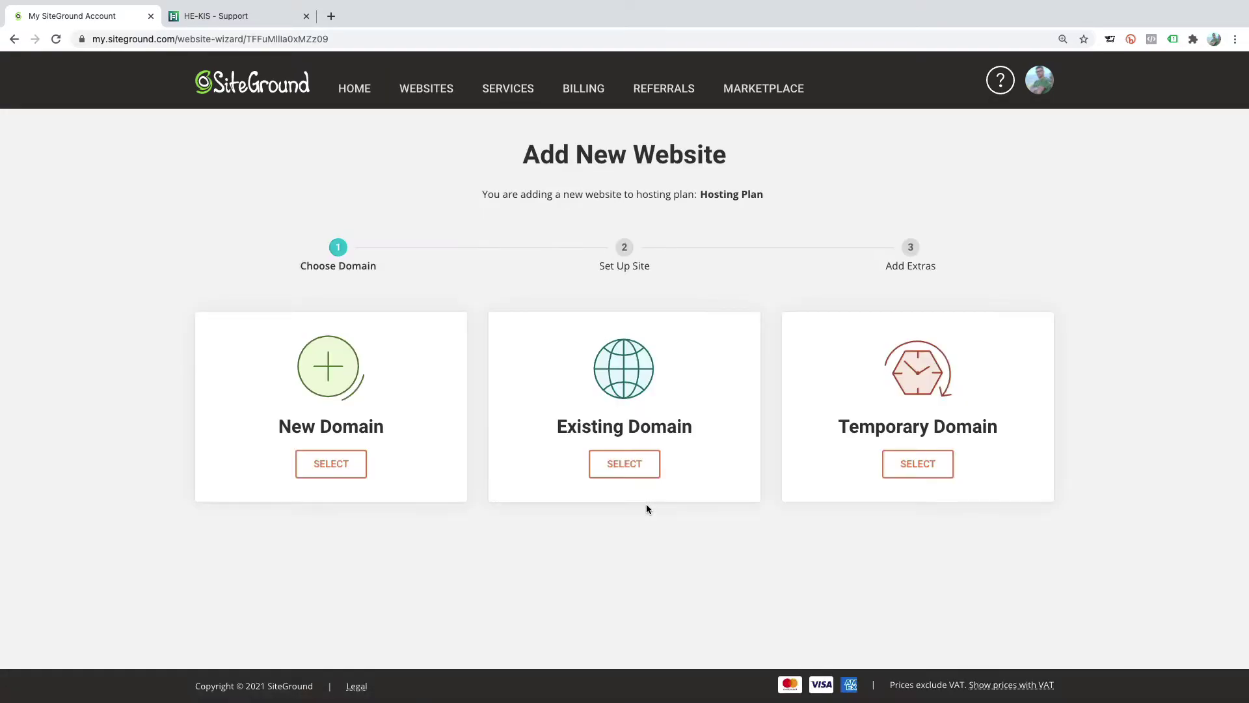
left_click(630, 466)
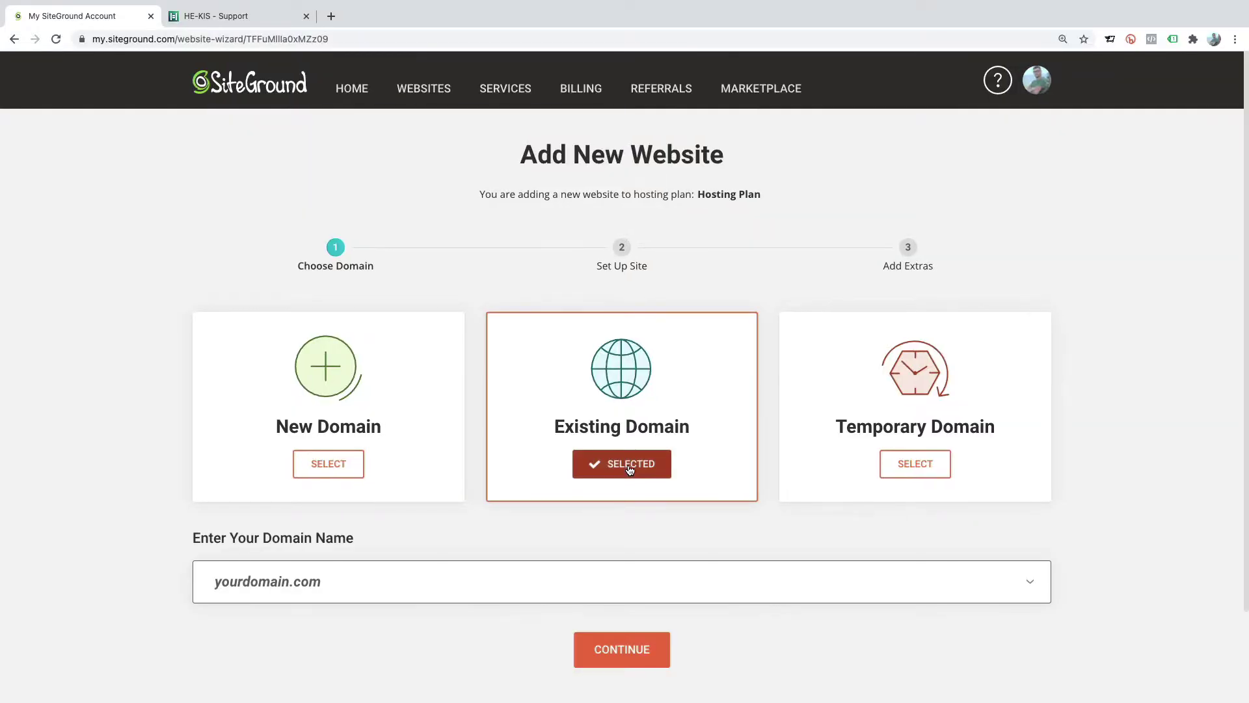
left_click(303, 579)
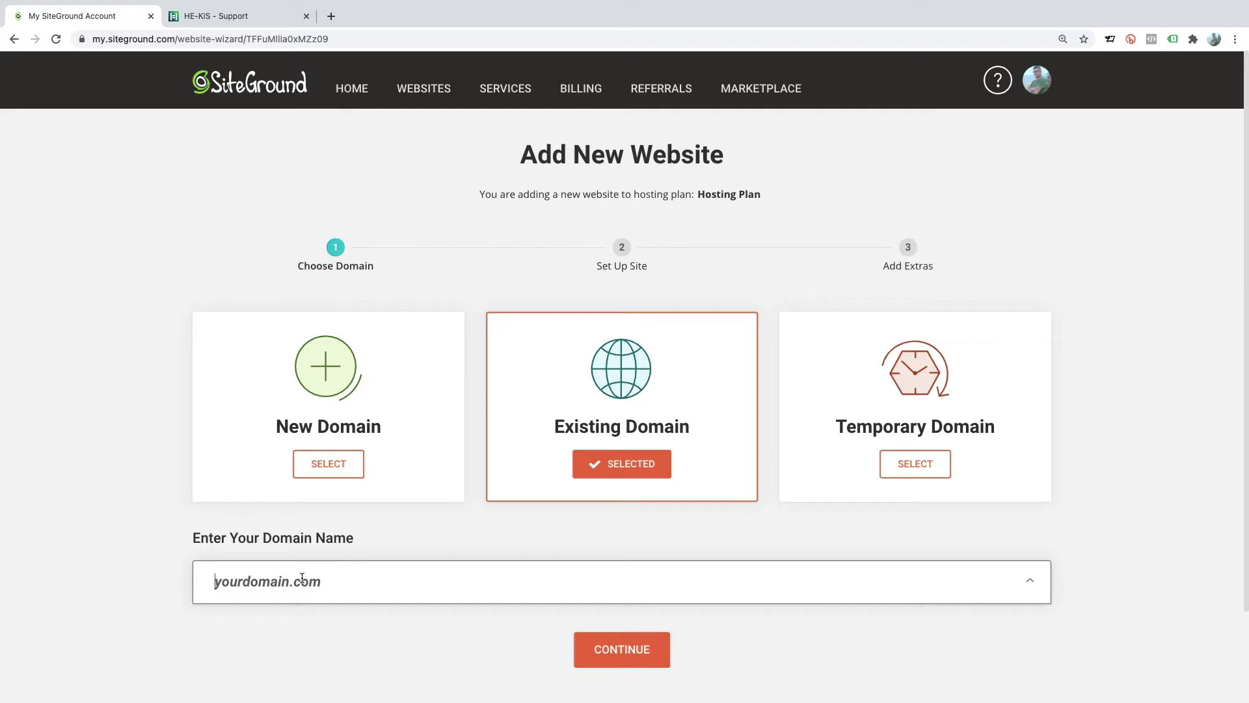
type("coffiat")
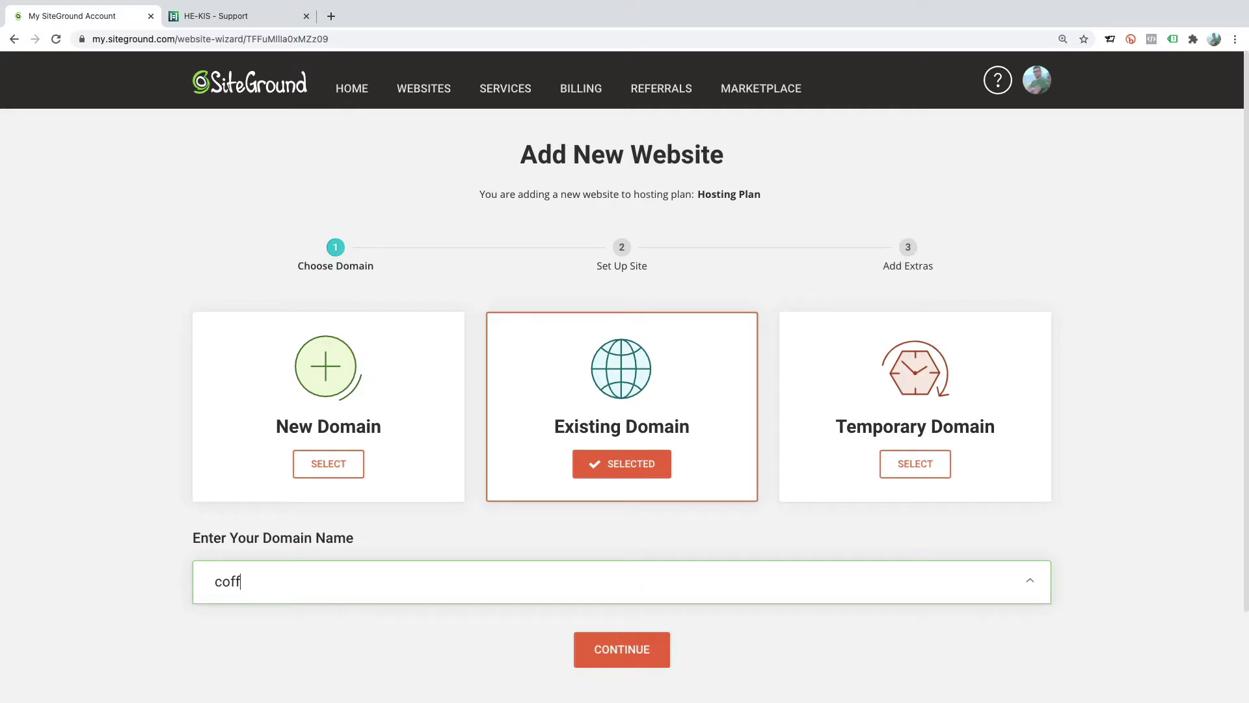
type("o.com")
left_click(618, 645)
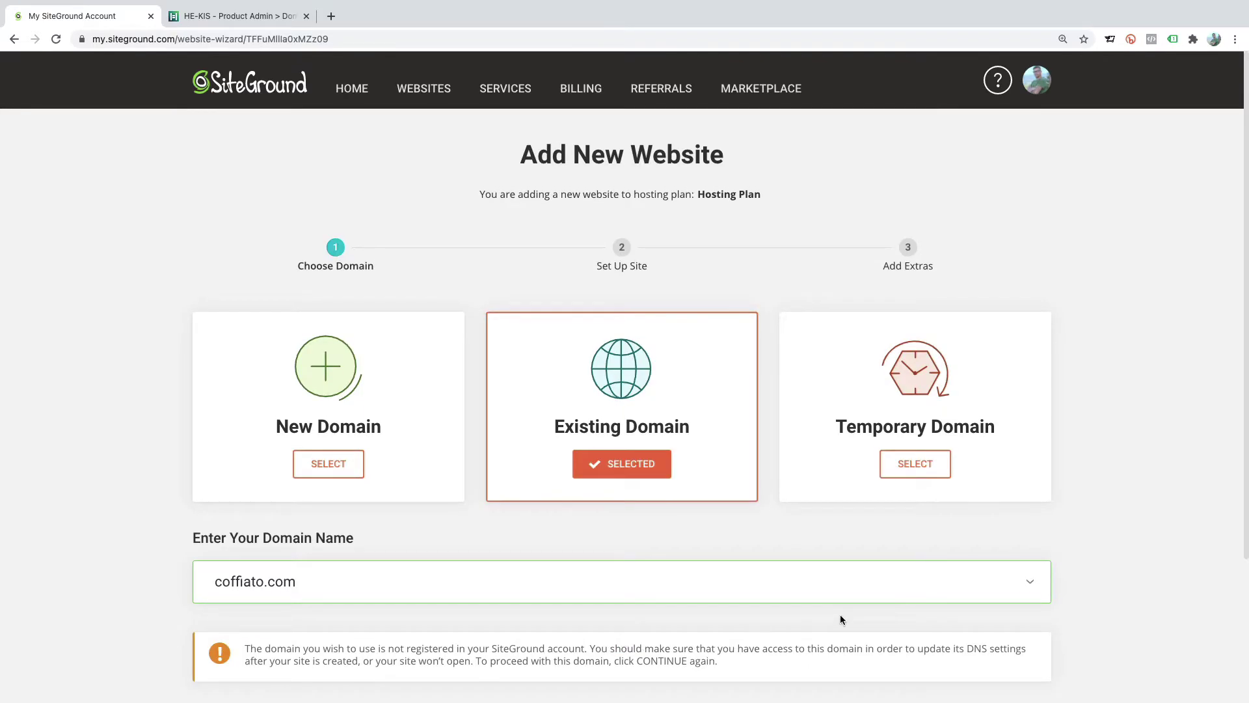
scroll(651, 637, "down", 4)
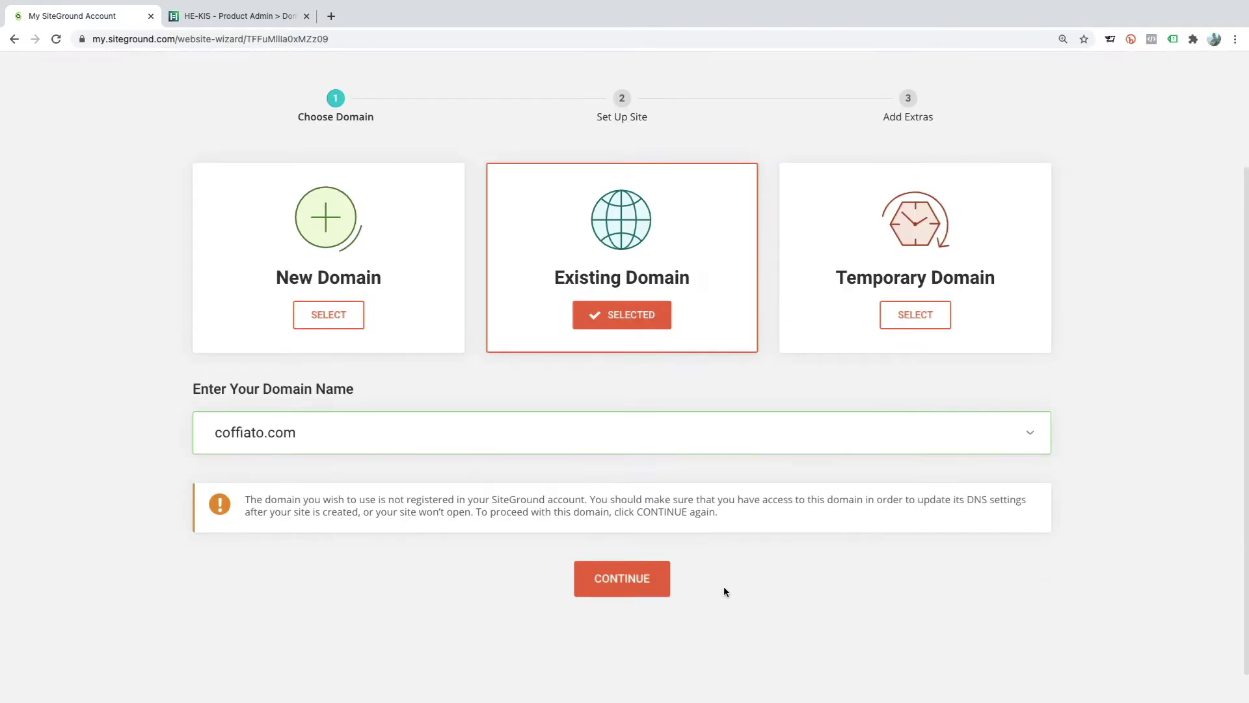
Accept the unregistered domain and set coffiato.com up as a new WordPress website
left_click(622, 579)
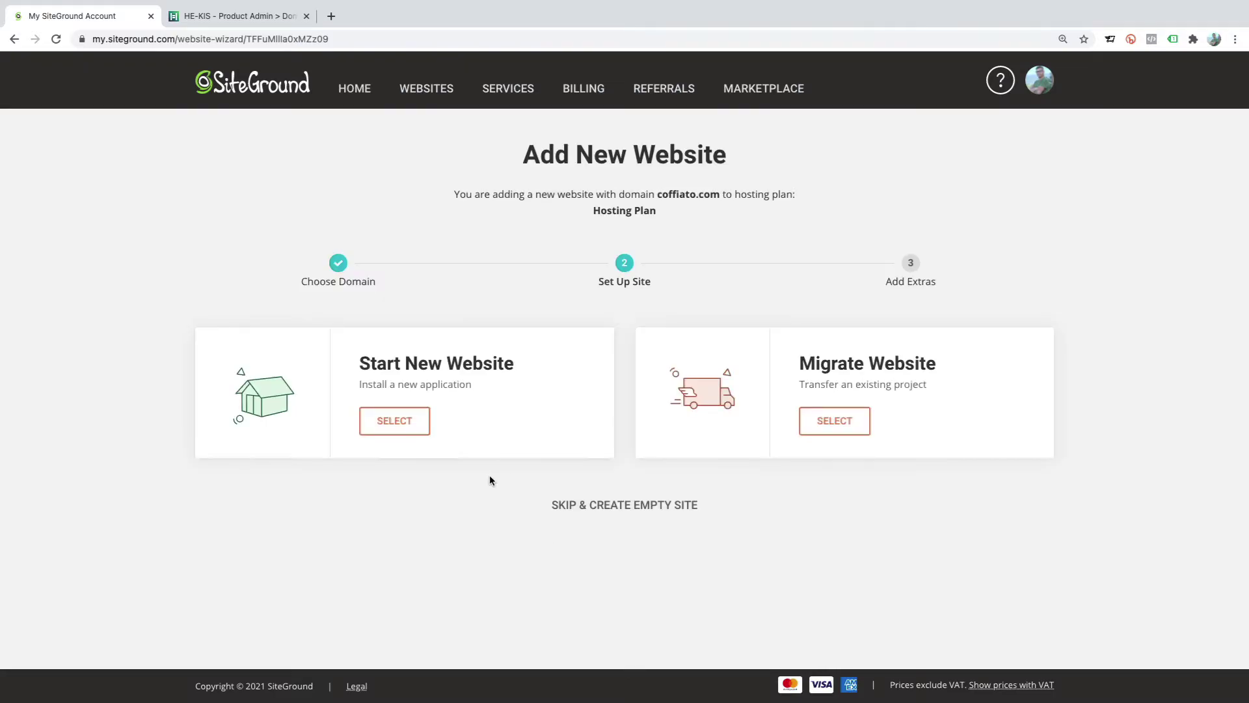
left_click(399, 423)
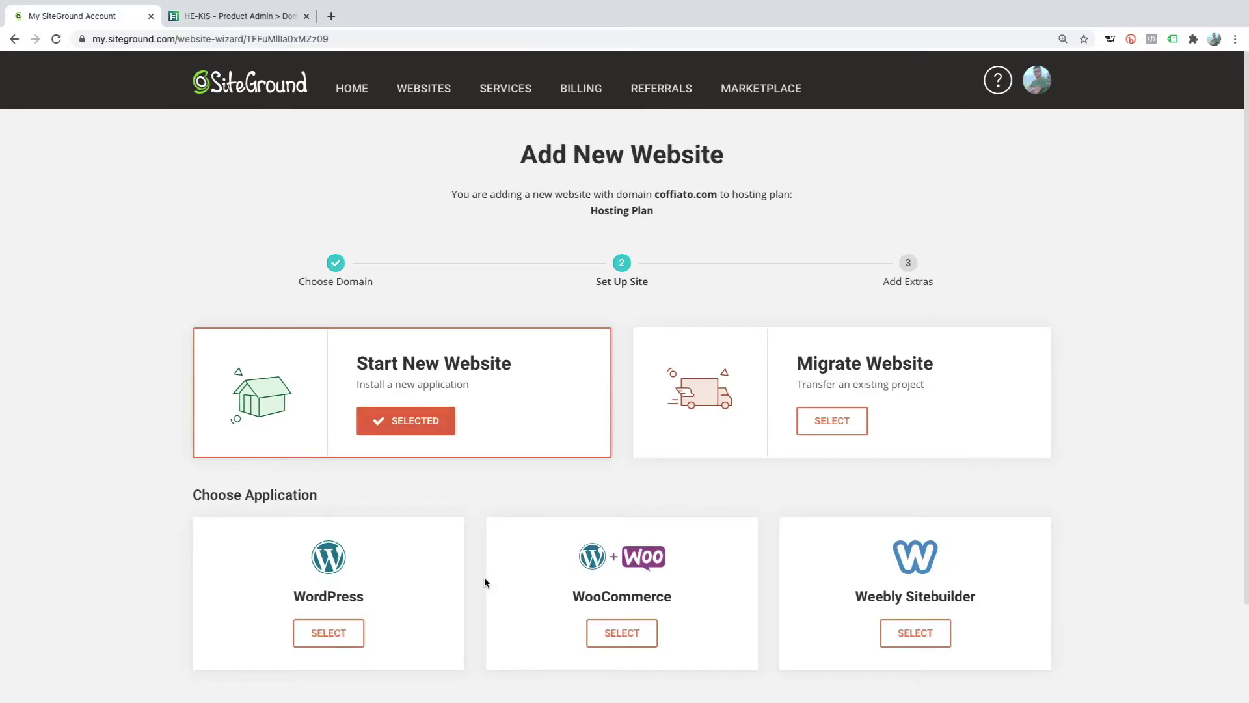
left_click(333, 630)
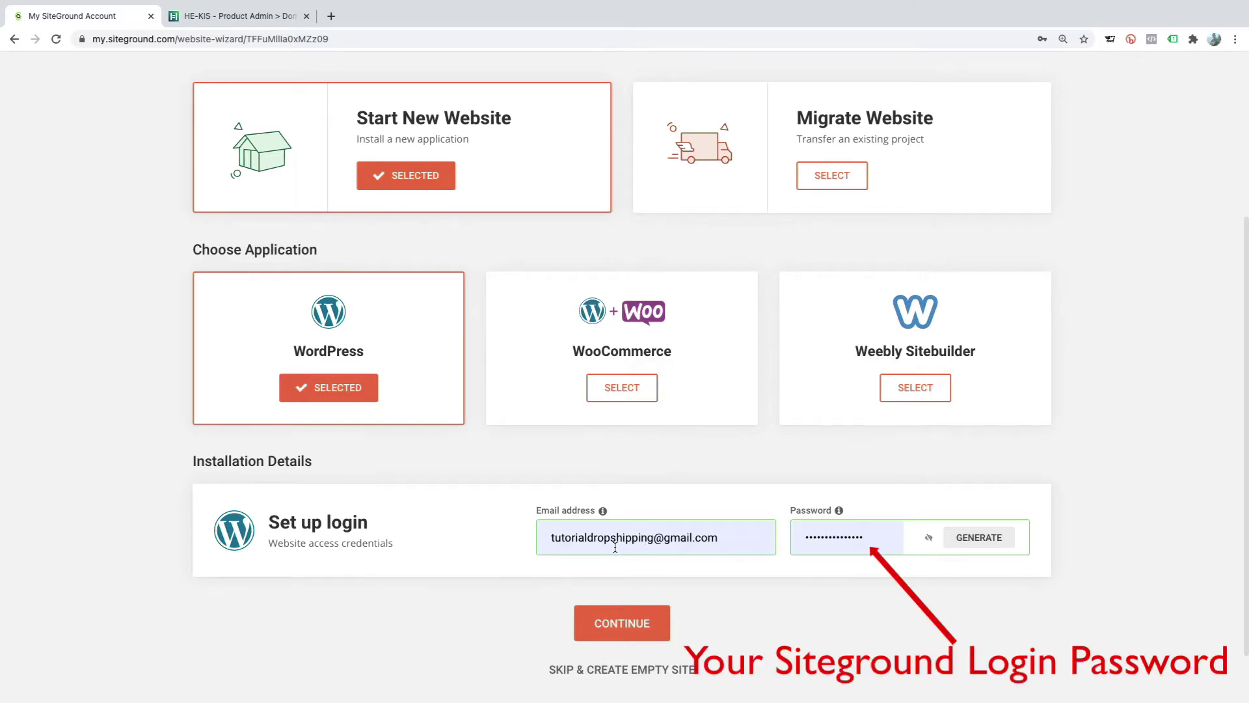
left_click(631, 623)
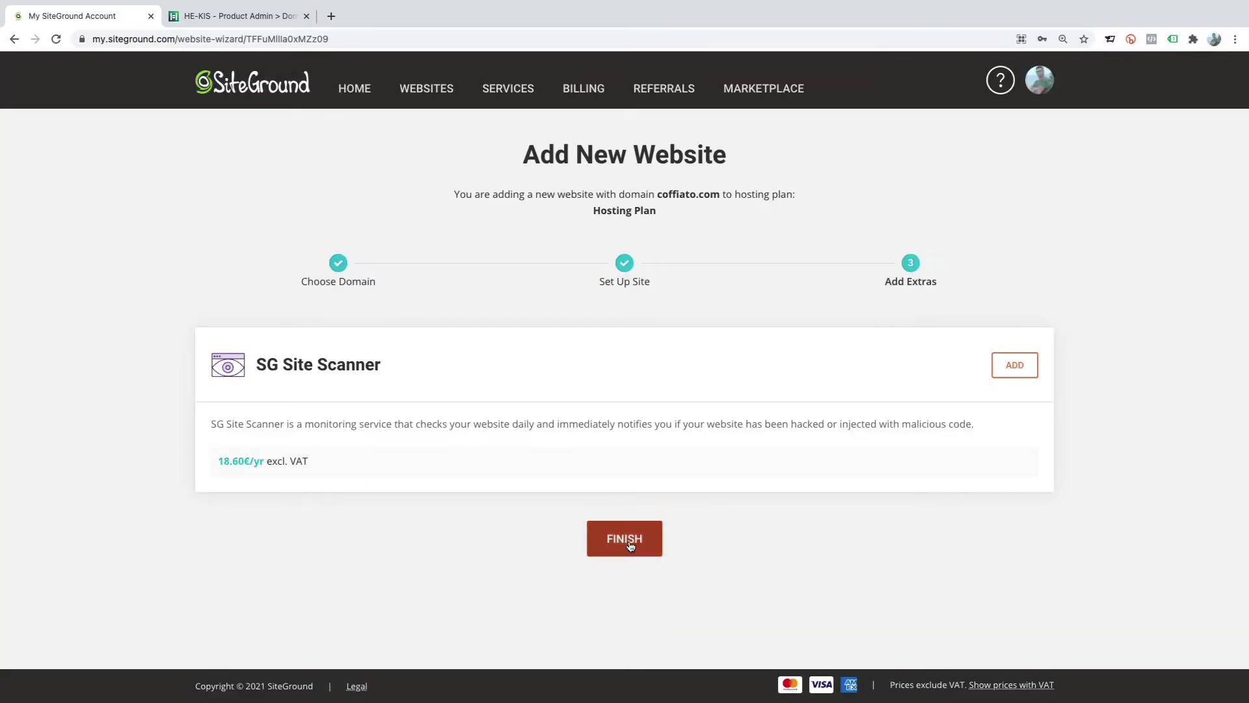
Finish without extras and select coffiato.com's Site Tools name servers ns1/ns2.gfra1.siteground.eu
left_click(630, 543)
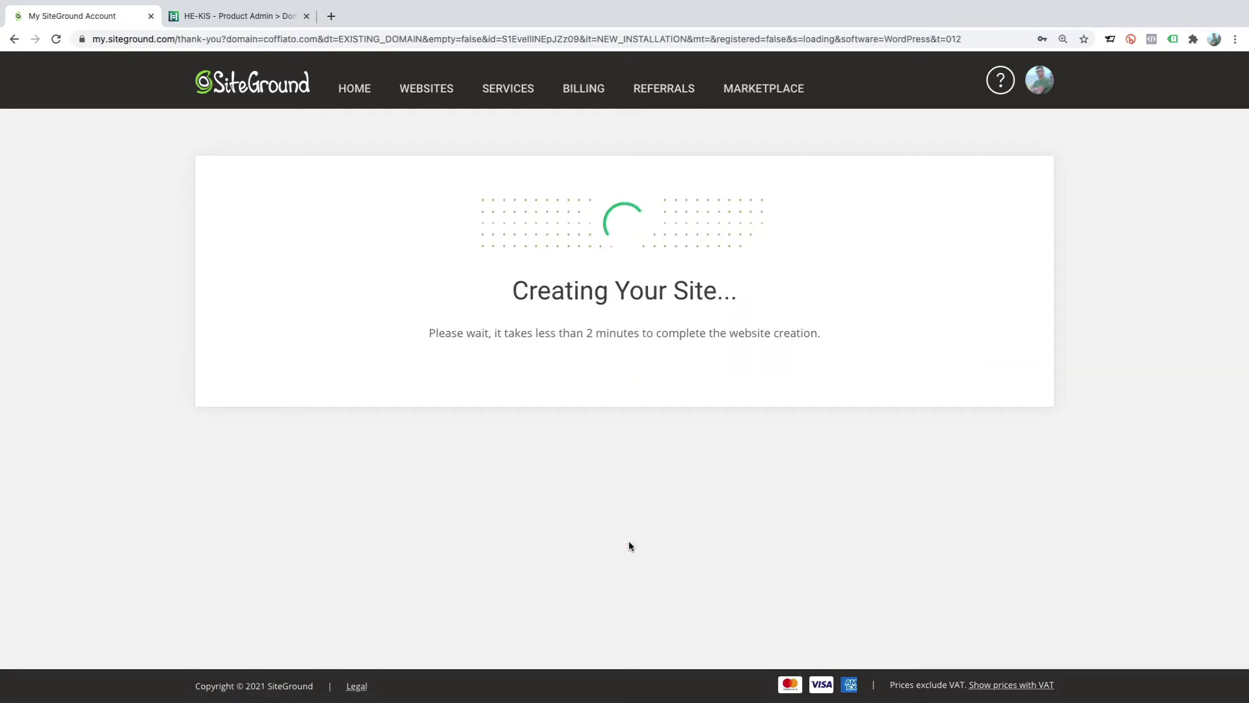
left_click(426, 92)
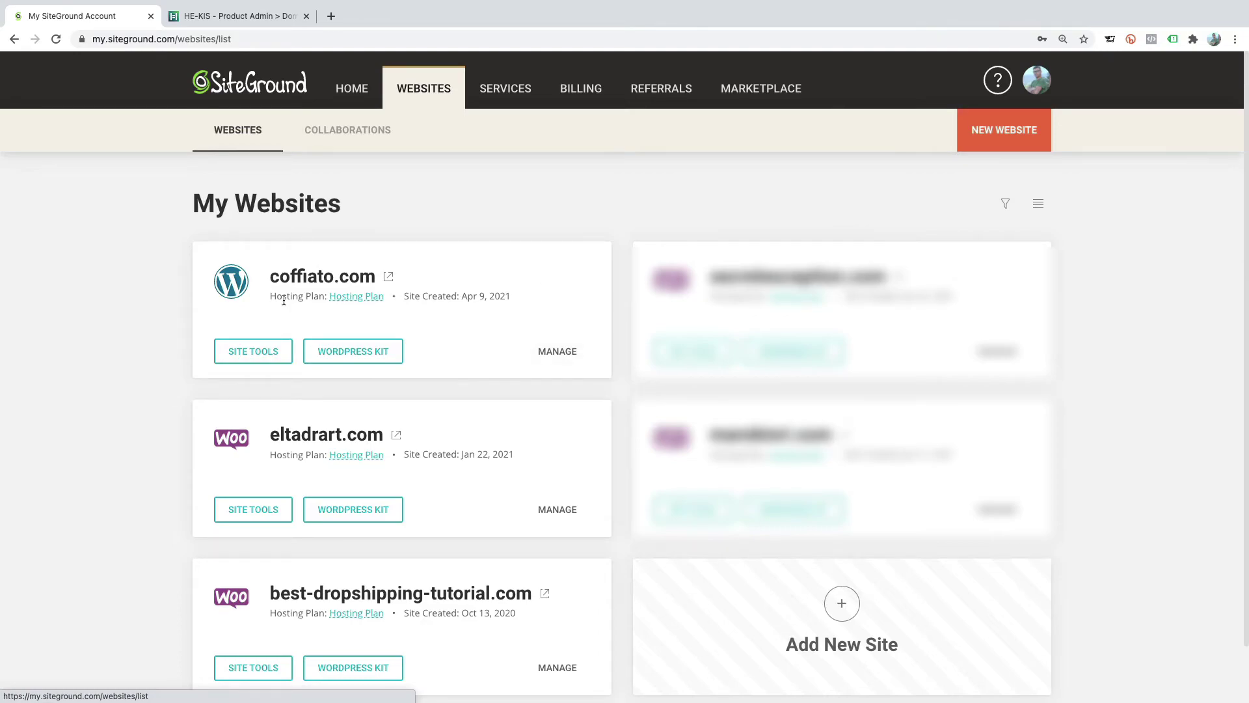
left_click(263, 356)
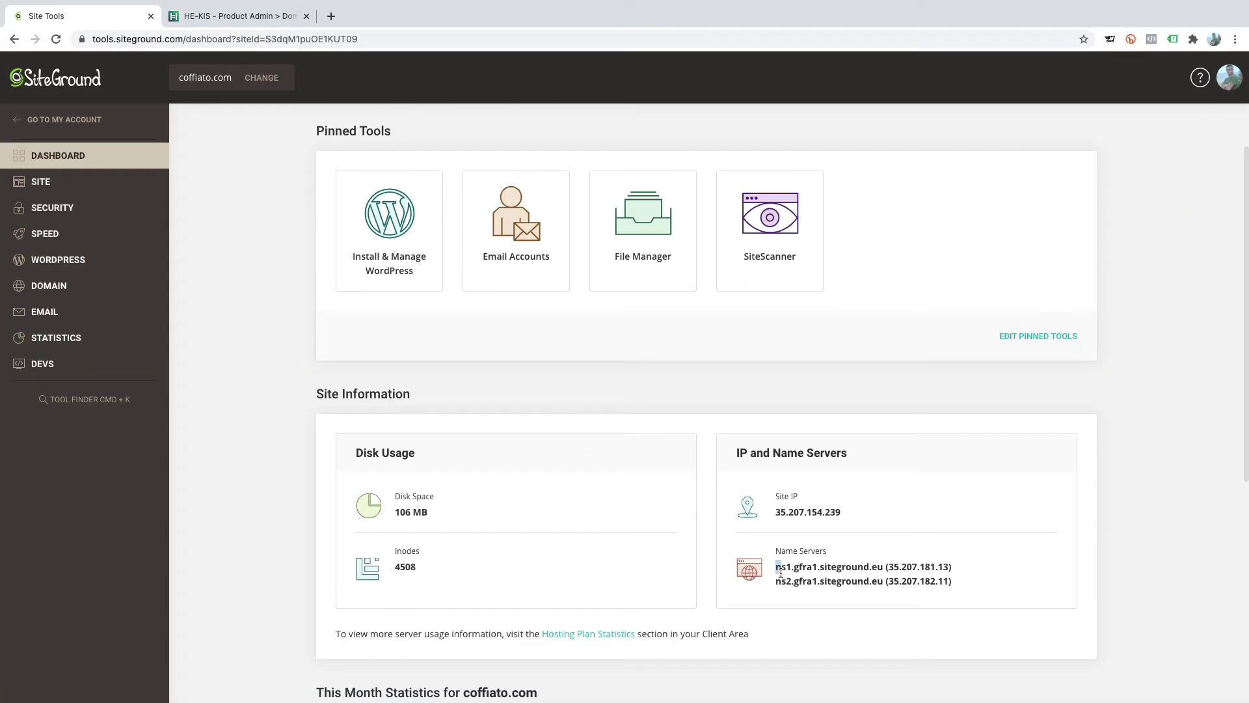
left_click_drag(775, 563, 958, 583)
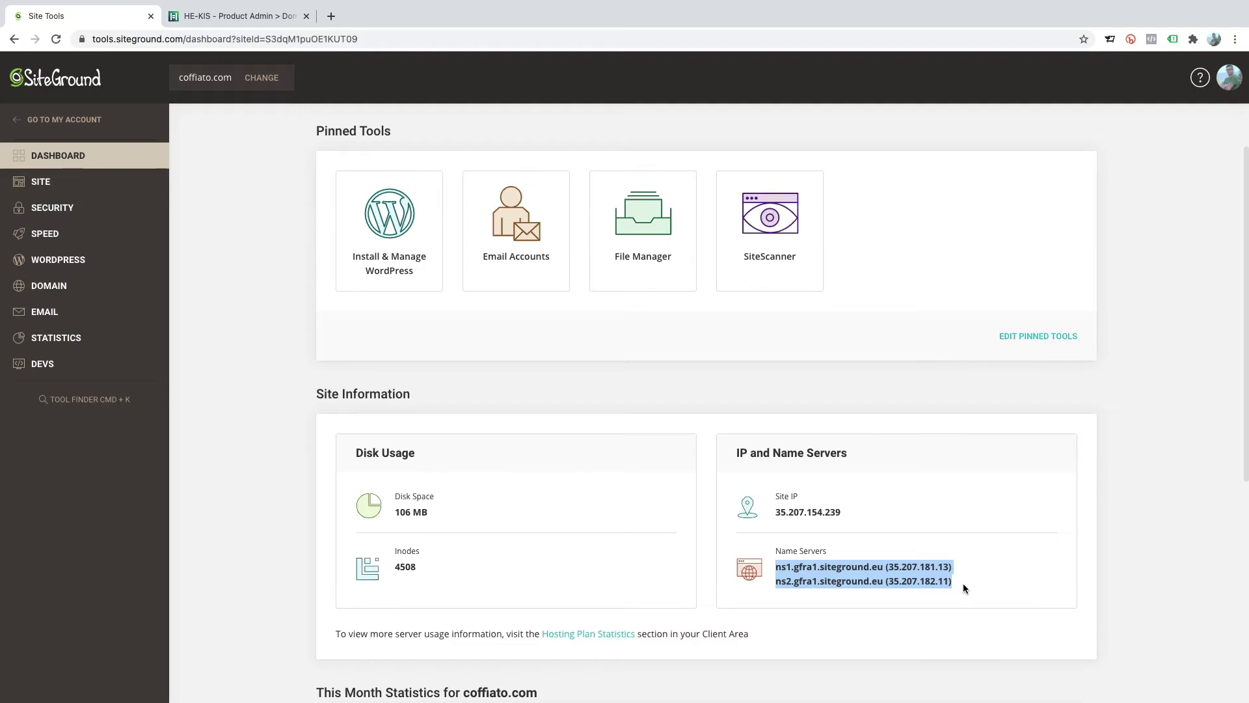
Replace Host Europe's primary DNS hostname with ns1.gfra1.siteground.eu
key("ctrl+Tab")
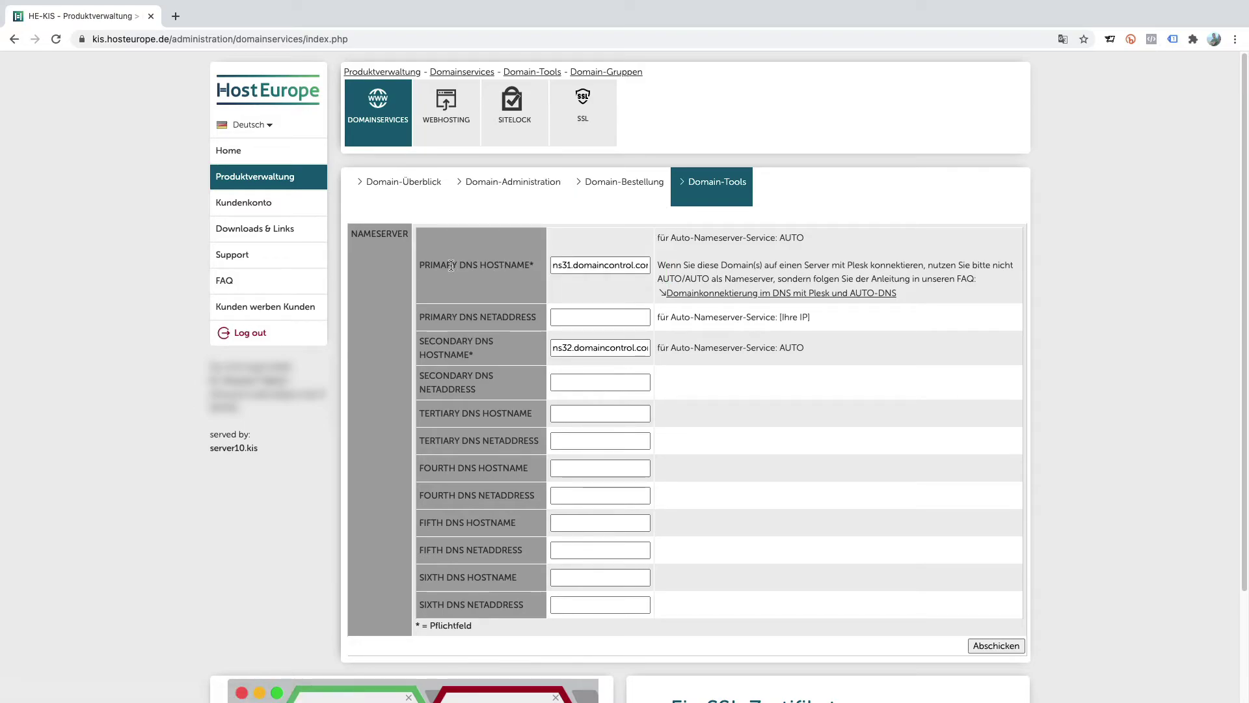
left_click_drag(419, 265, 534, 263)
left_click_drag(419, 317, 482, 317)
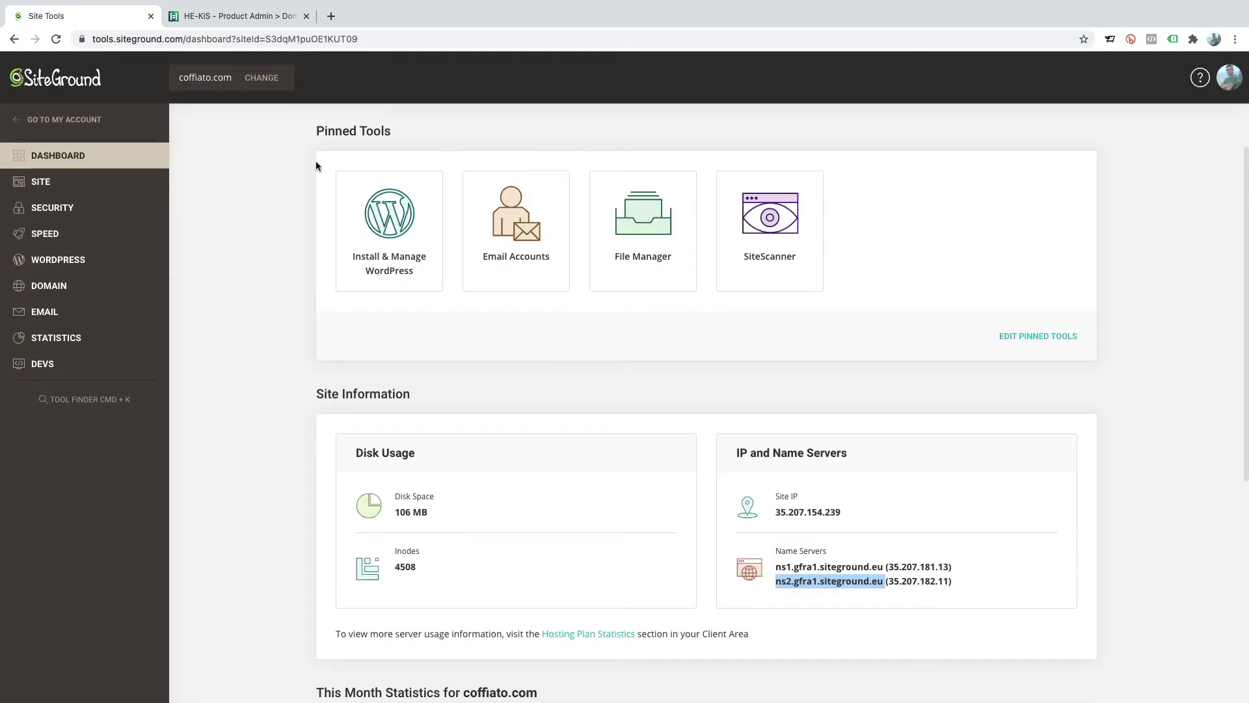
left_click_drag(776, 567, 882, 569)
key("super+c")
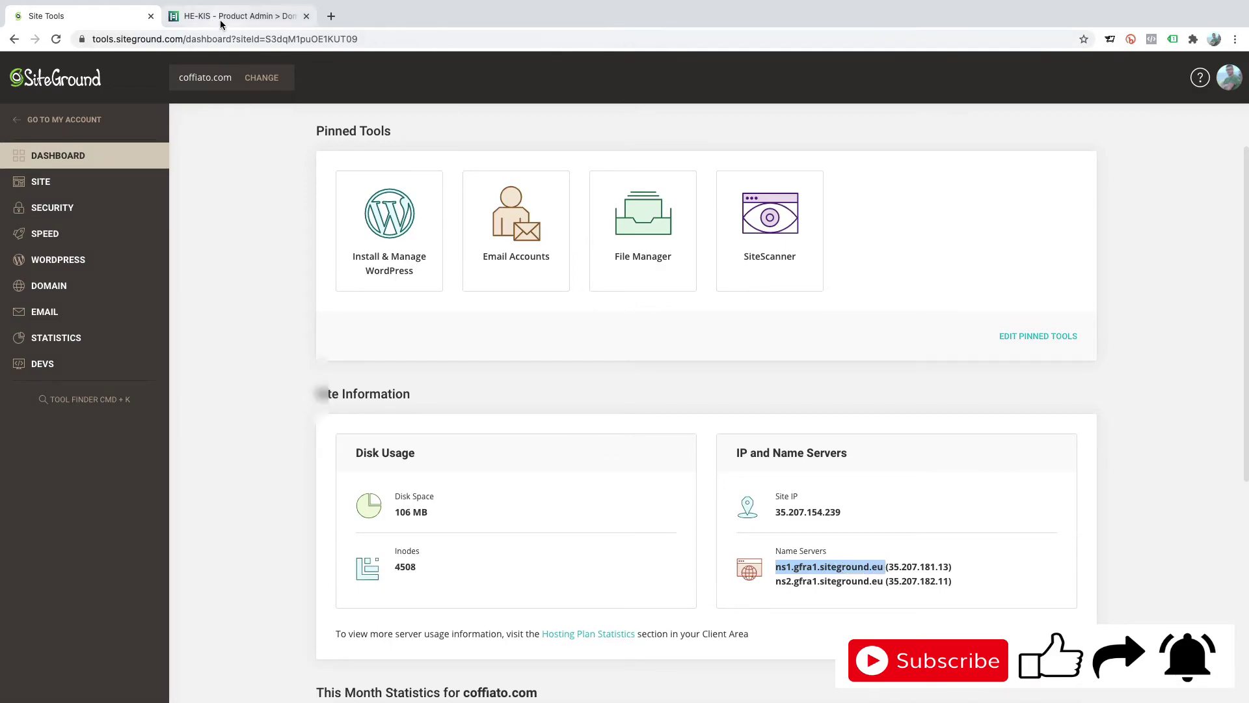
left_click(239, 16)
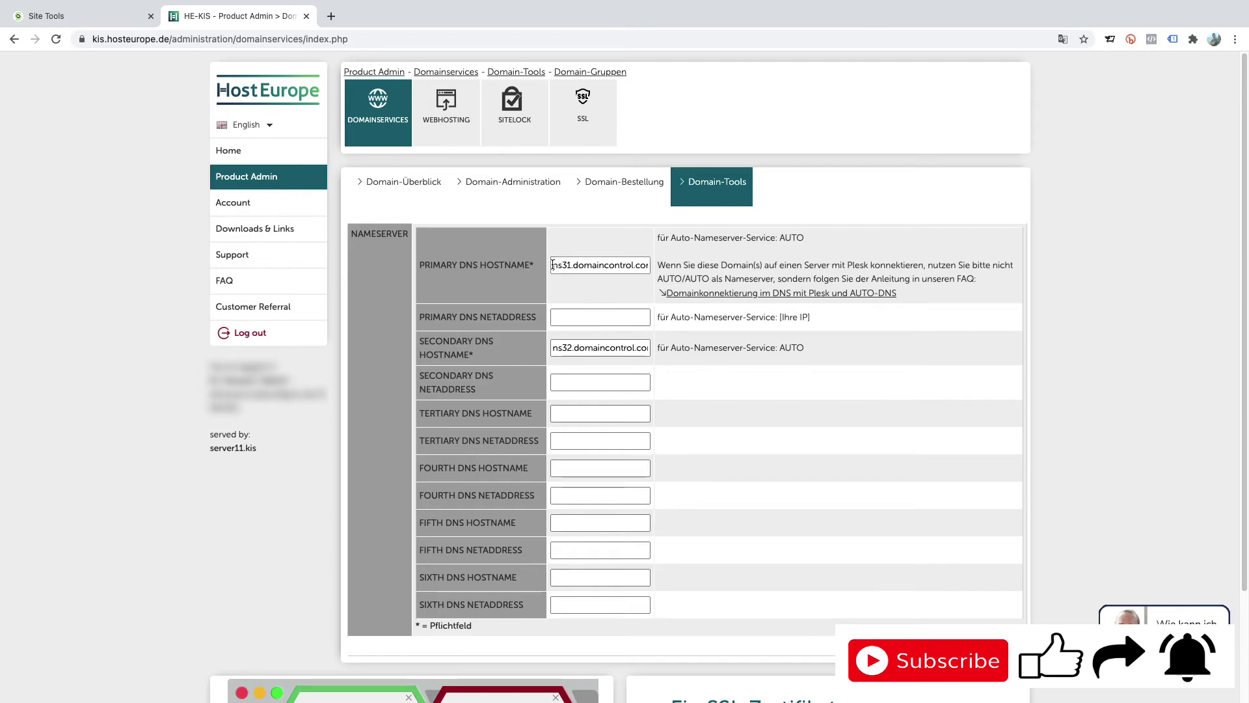
left_click_drag(554, 266, 653, 268)
key("super+v")
Set the secondary DNS hostname to ns2.gfra1.siteground.eu and submit the nameserver change
left_click(104, 17)
left_click_drag(769, 578, 824, 589)
left_click_drag(873, 586, 882, 583)
key("super+c")
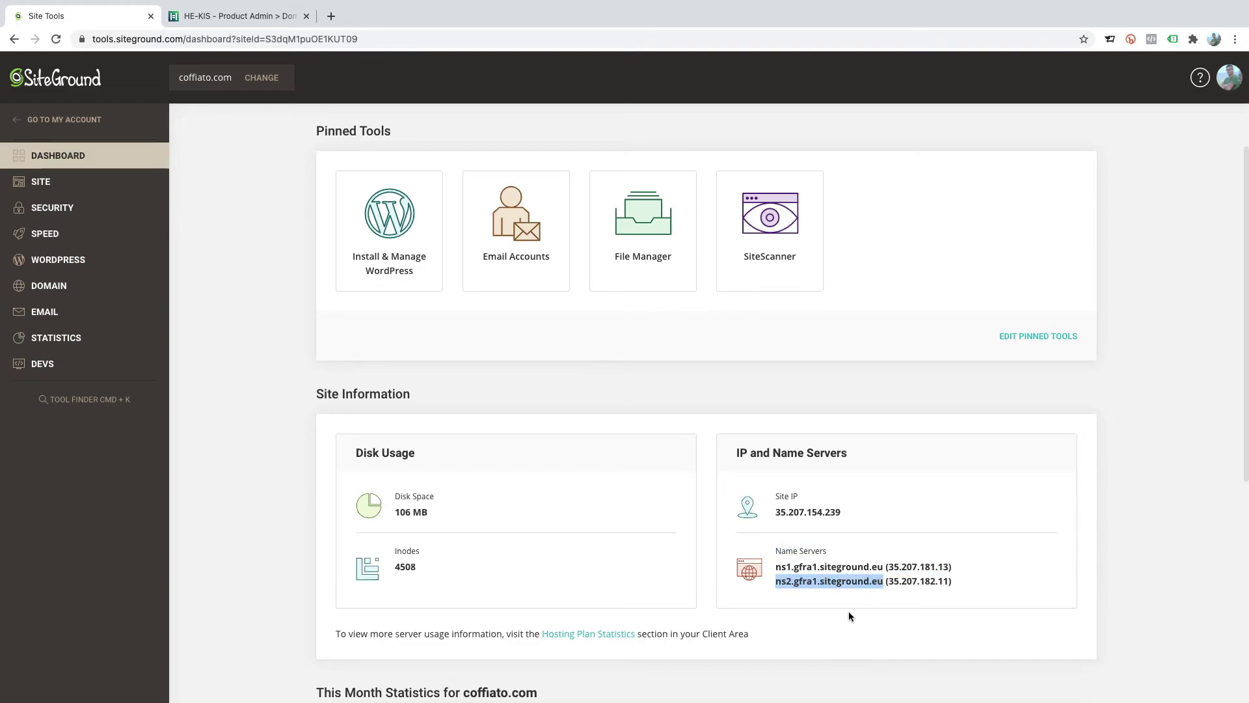
left_click(240, 16)
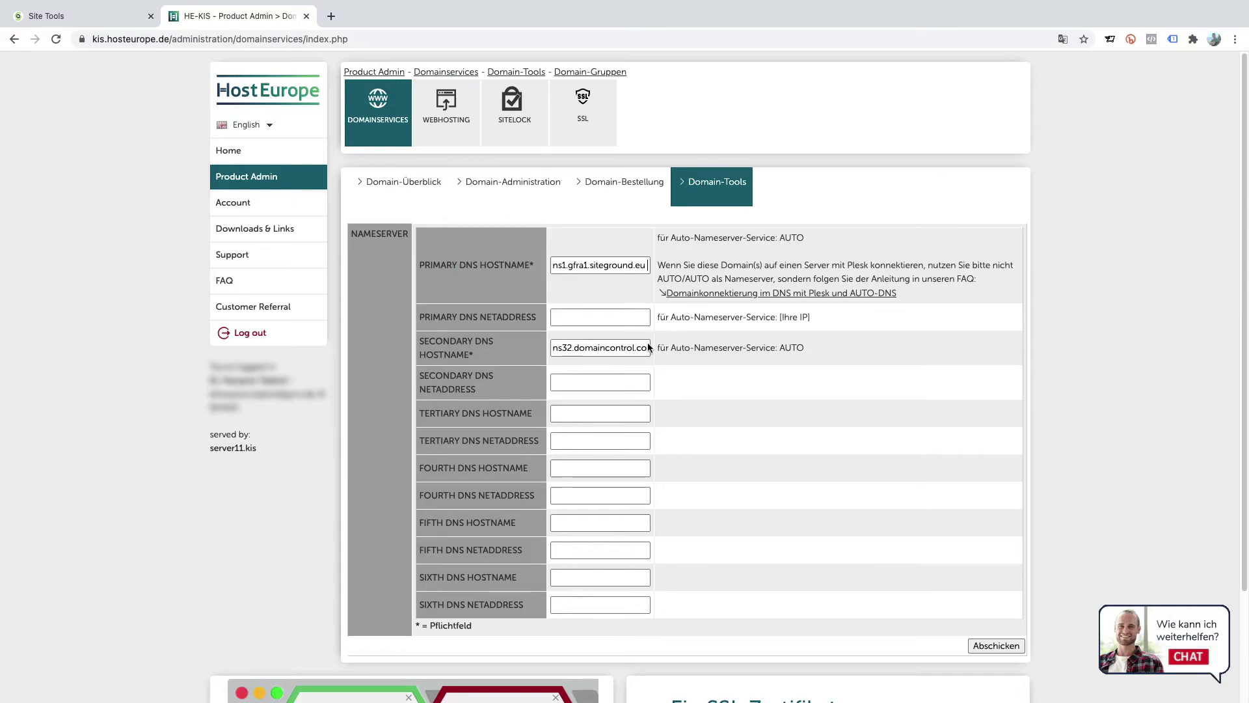
left_click_drag(553, 347, 669, 352)
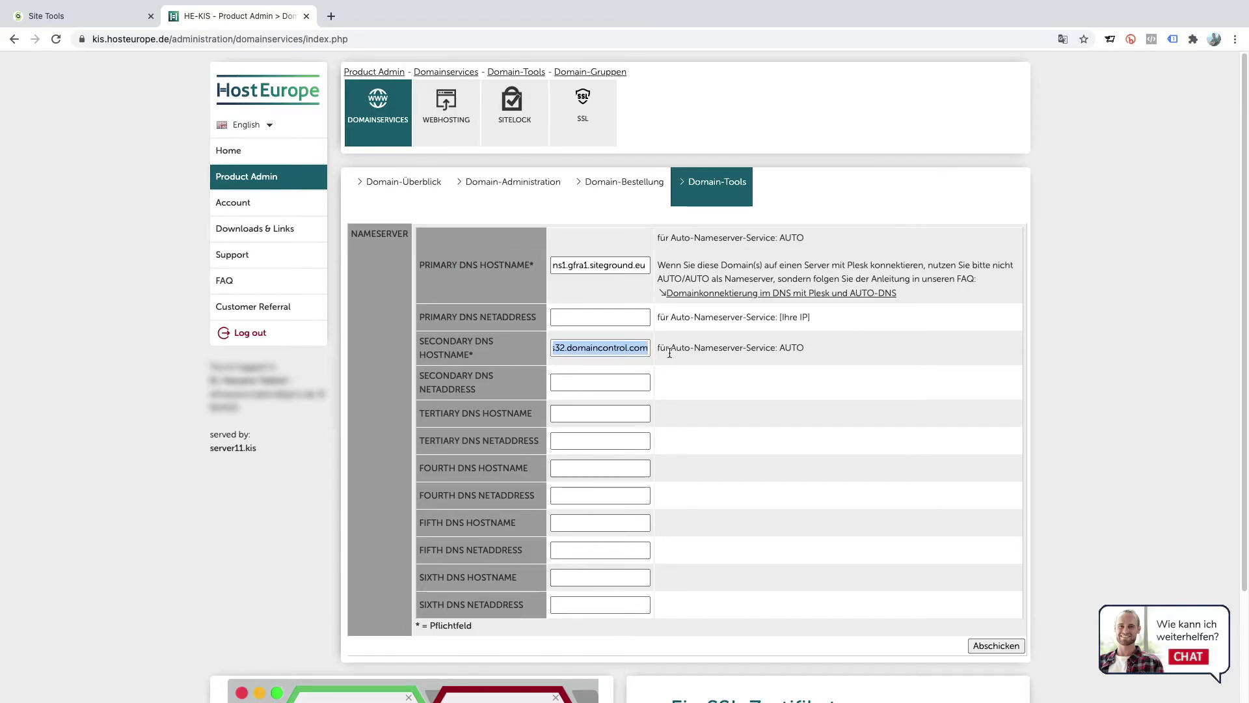
key("super+v")
left_click(1009, 648)
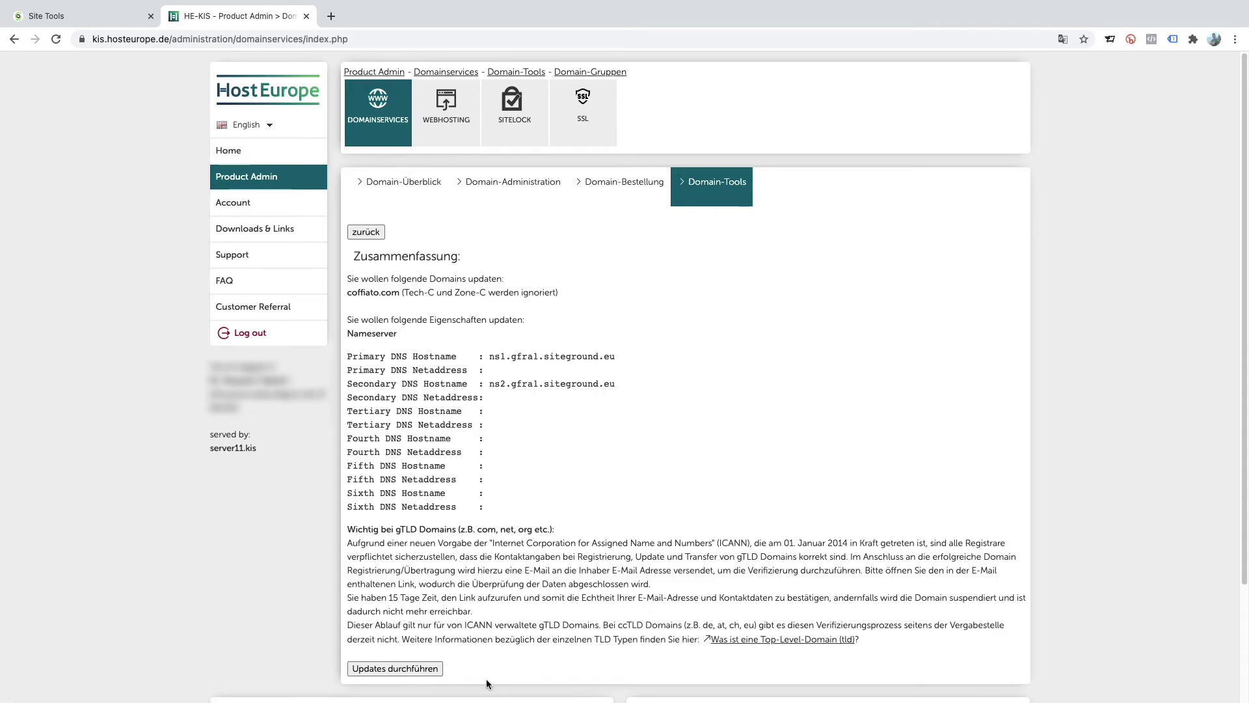
Check the summary's primary and secondary hostnames ns1/ns2.gfra1.siteground.eu for coffiato.com
scroll(728, 400, "down", 2)
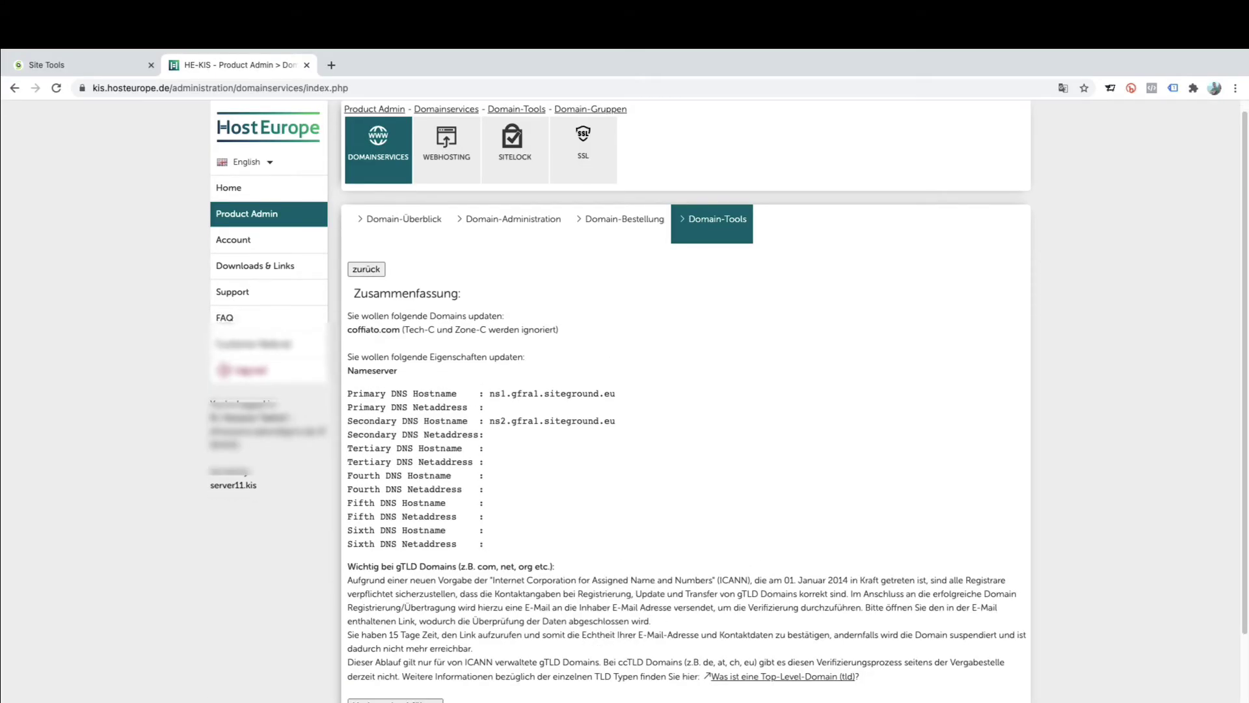
scroll(512, 696, "up", 2)
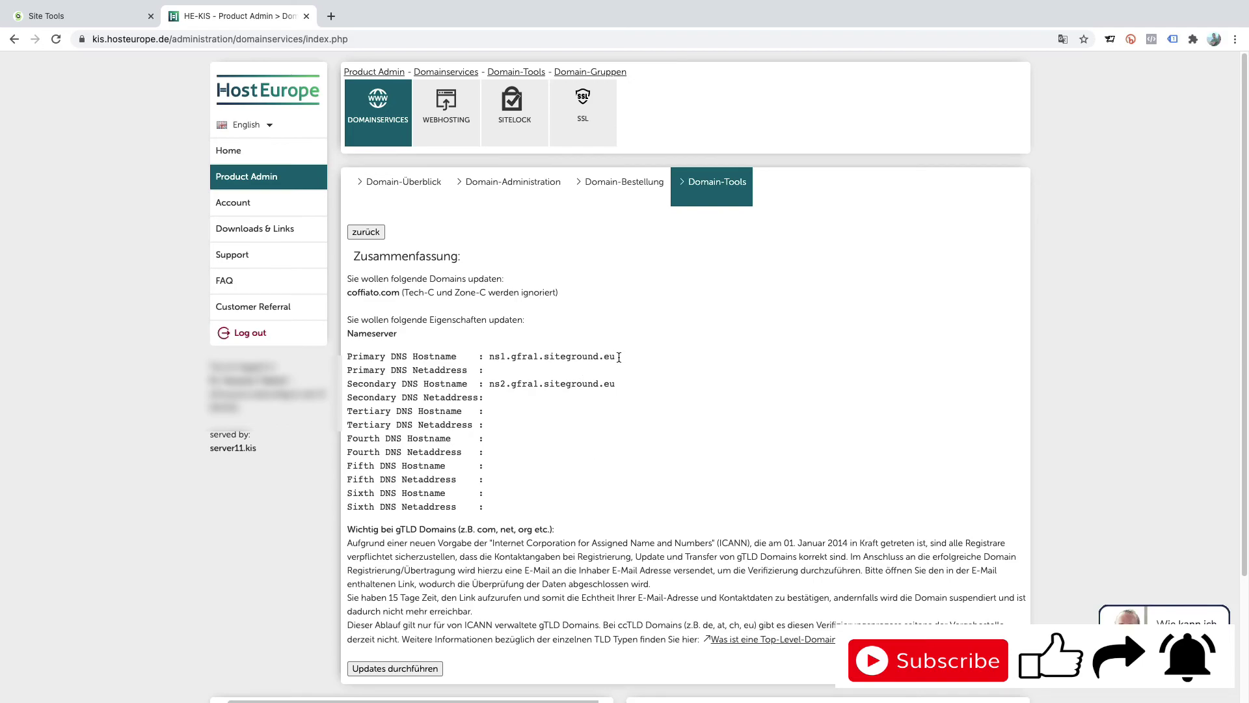
left_click_drag(622, 357, 489, 356)
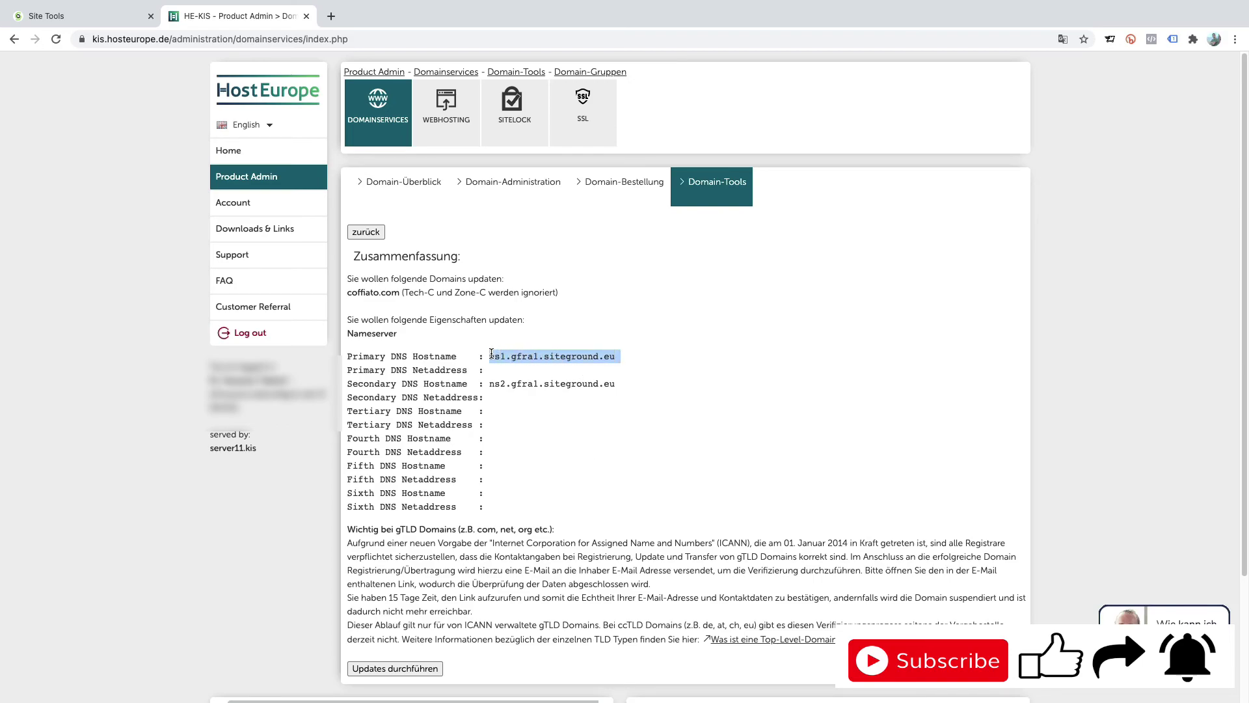
left_click_drag(617, 384, 487, 384)
left_click(615, 369)
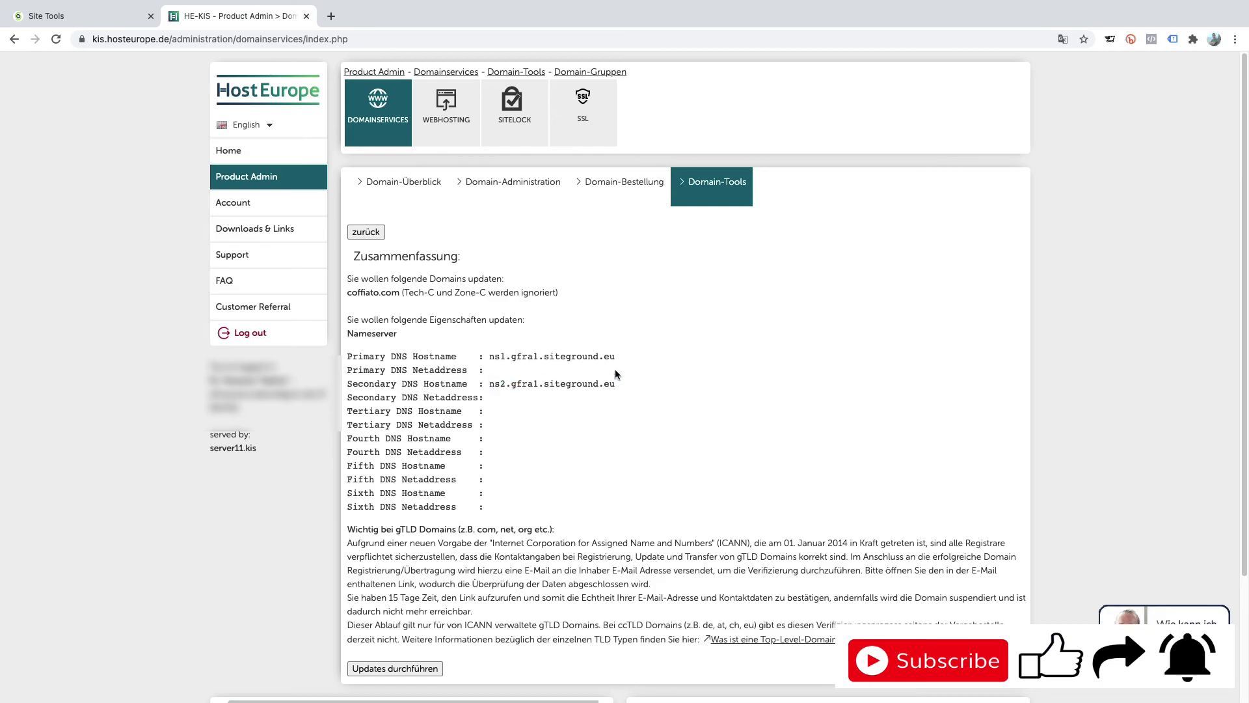